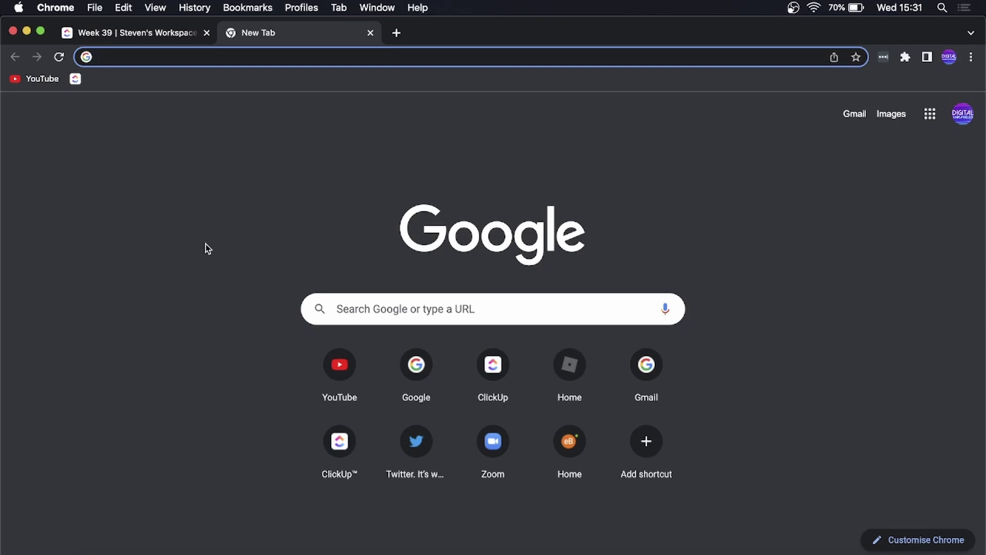
type("ch")
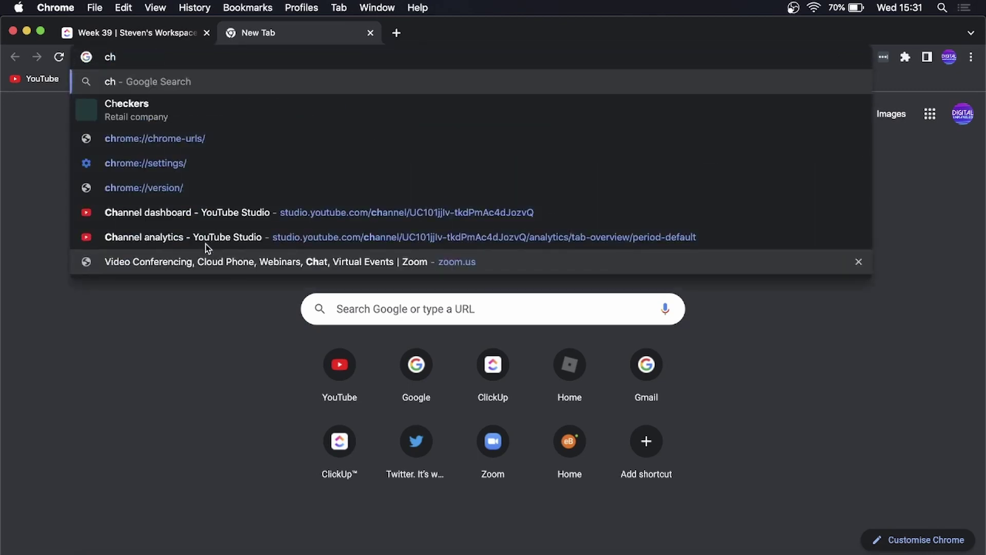
type("rome we")
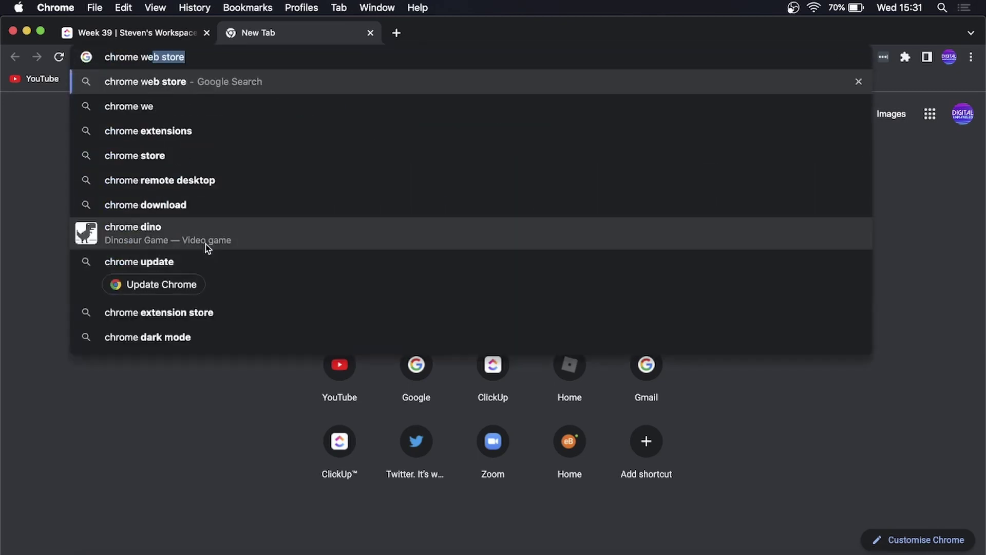
type("b store")
Run the Google search for 'chrome web store' from the address bar.
key("Return")
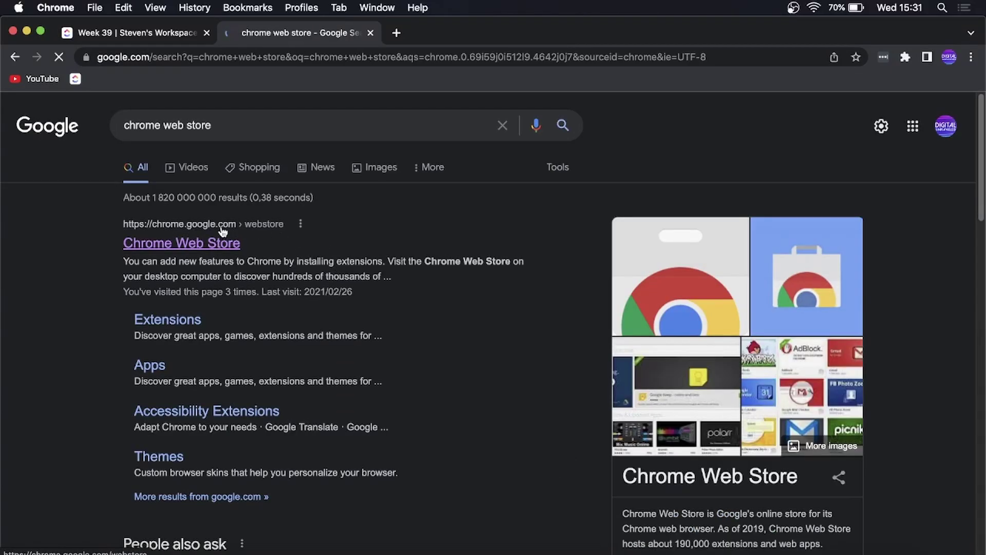
Go to the Chrome Web Store and search it for 'btroblox'.
left_click(209, 244)
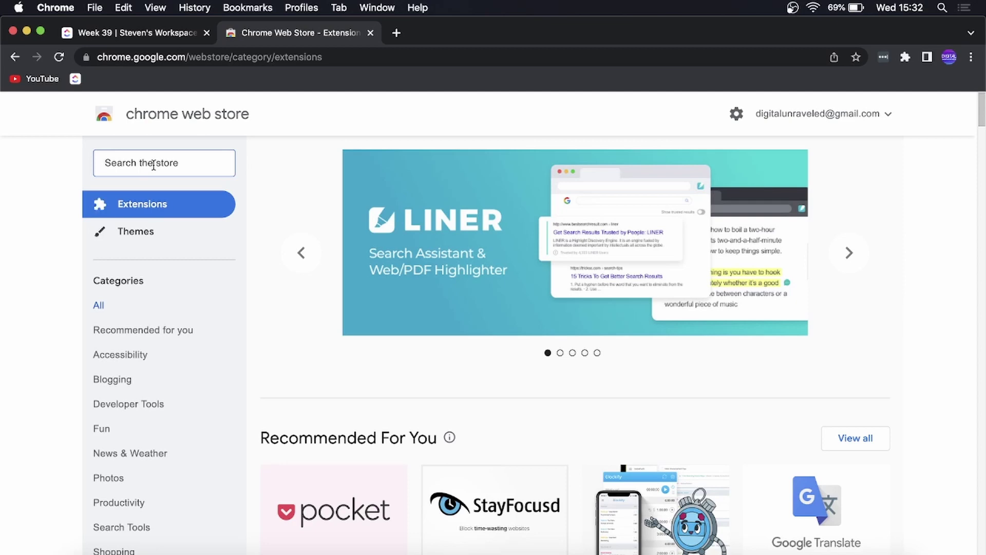
type("btro")
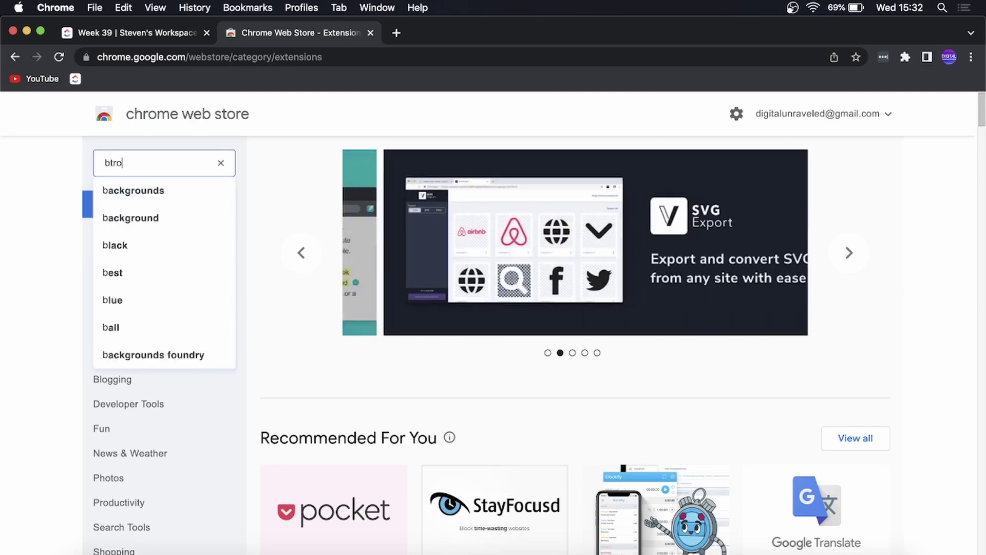
type("blo")
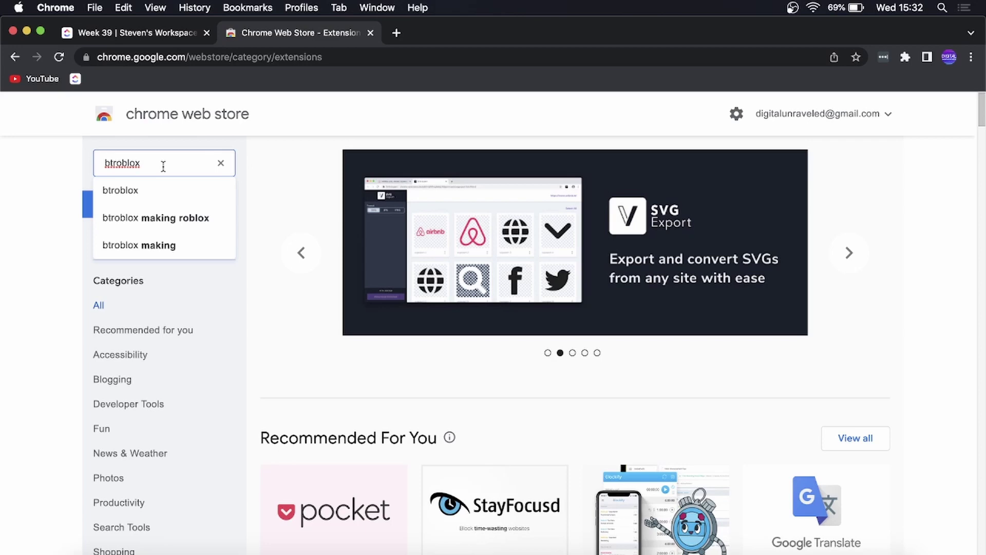
type("x")
left_click(139, 192)
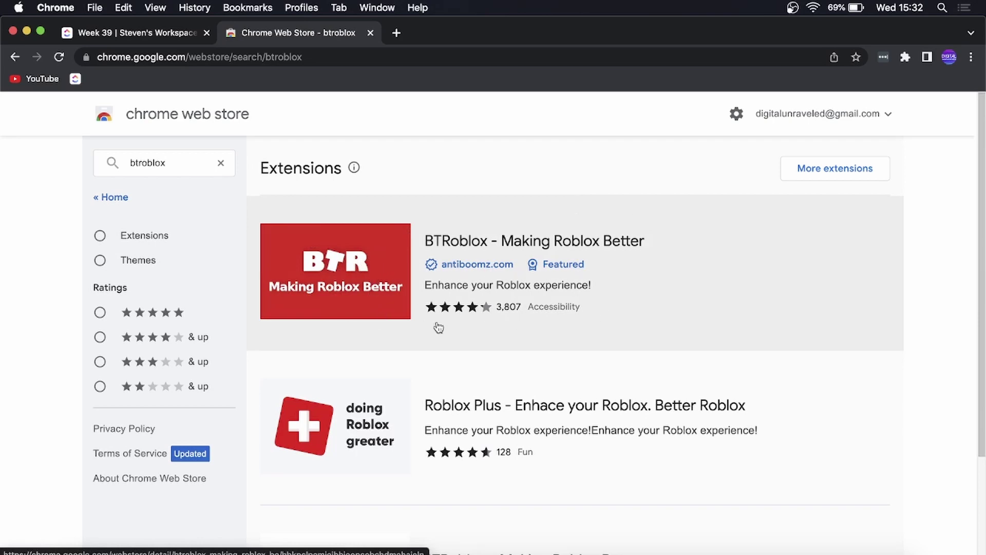
Add 'BTRoblox - Making Roblox Better' to Chrome from its store page and confirm.
left_click(391, 255)
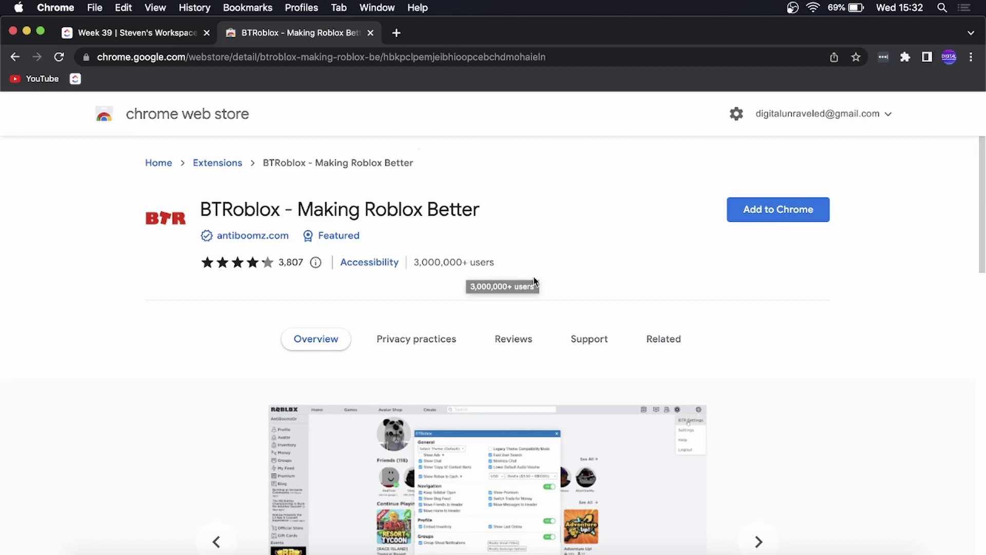
left_click(768, 214)
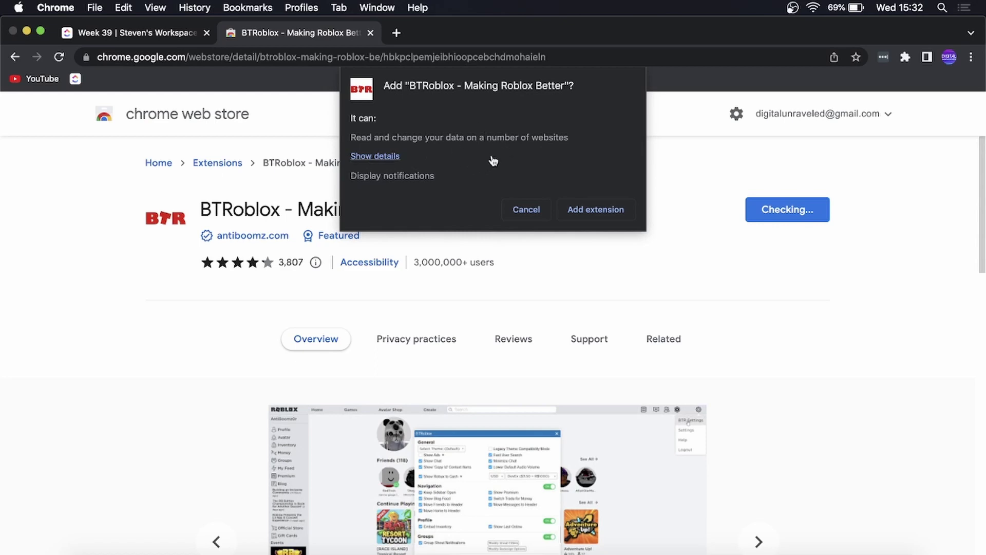
left_click(586, 210)
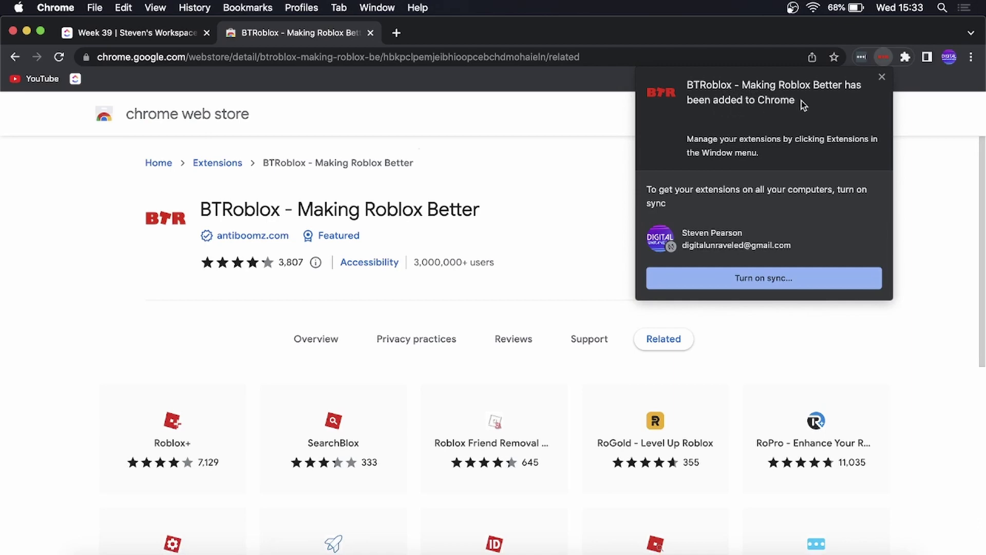
Dismiss the 'added' notice and pin BTRoblox from the Extensions menu.
left_click(883, 80)
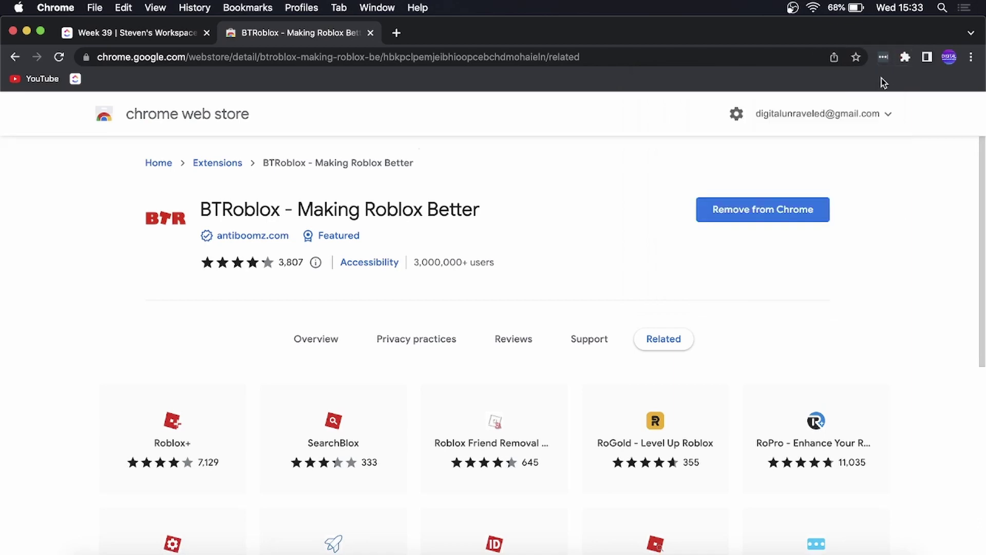
left_click(906, 60)
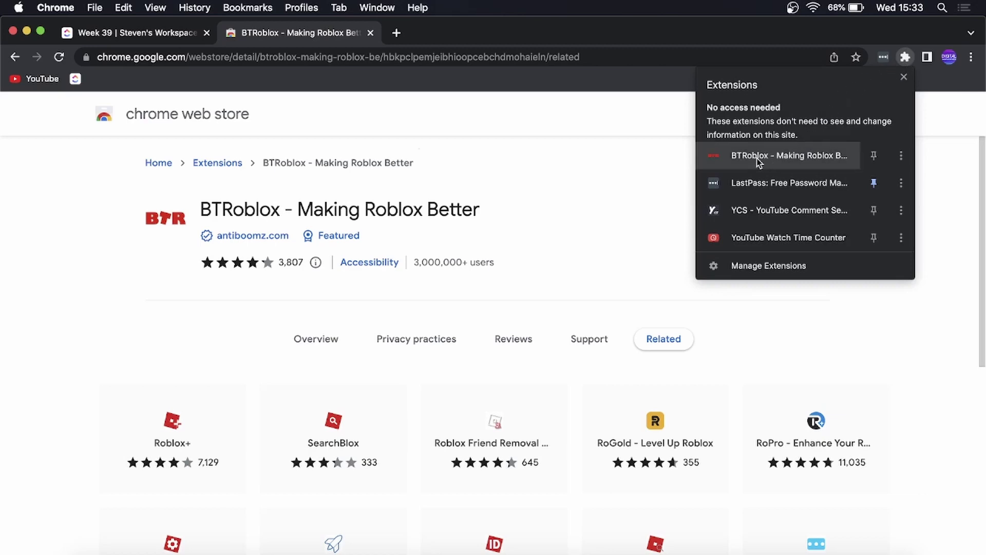
left_click(874, 158)
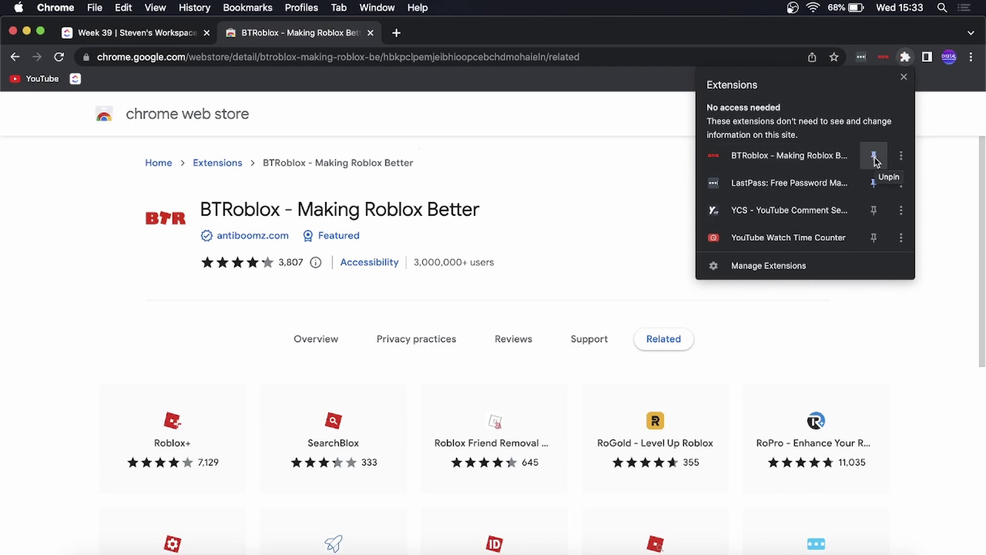
left_click(931, 84)
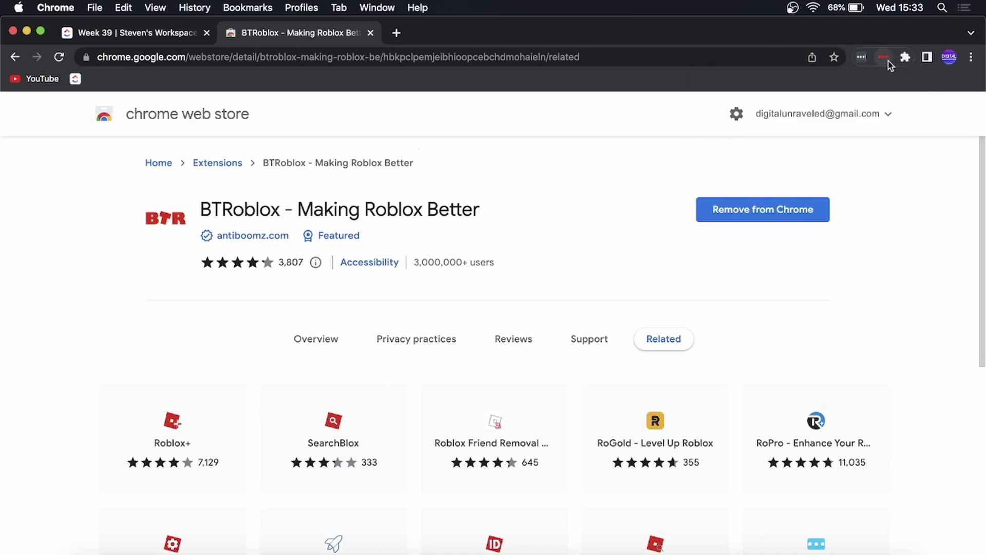